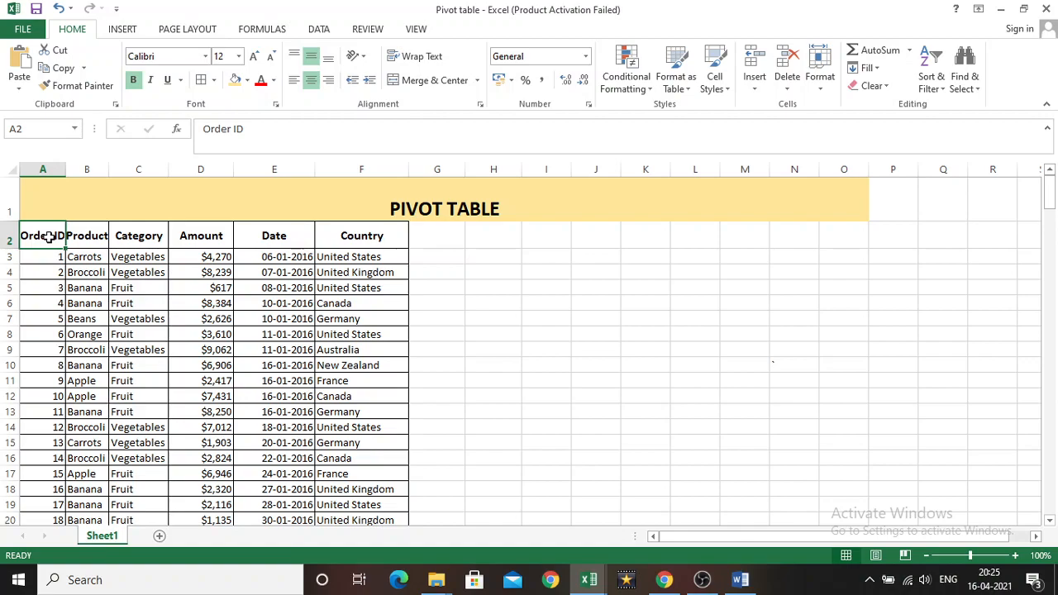
Look through the order records on Sheet1 down to the last row, and check the Category column at the beginning of the data
scroll(363, 347, down, 17)
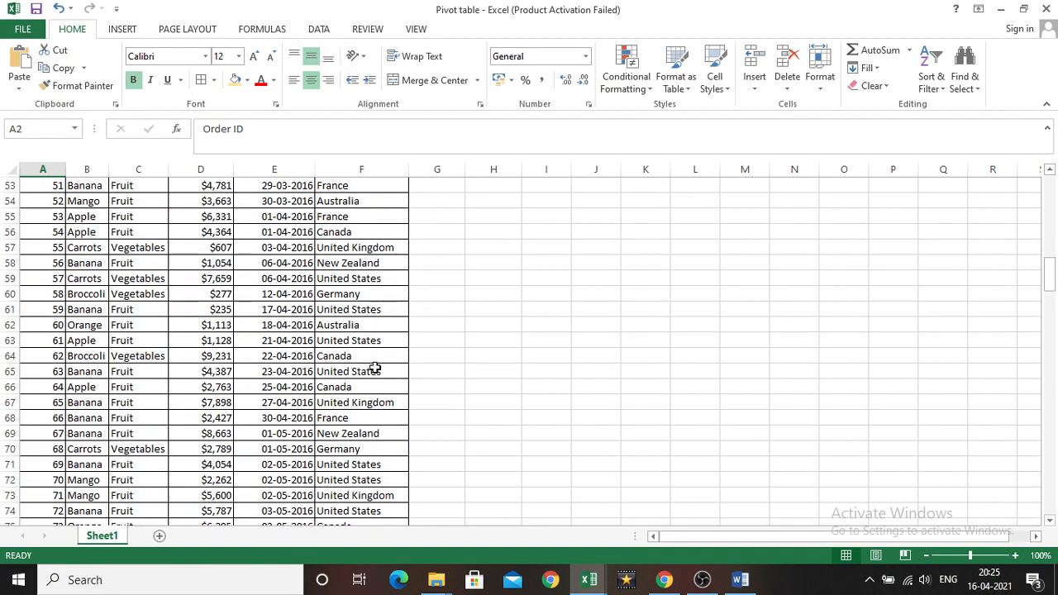
scroll(374, 369, down, 20)
click(353, 278)
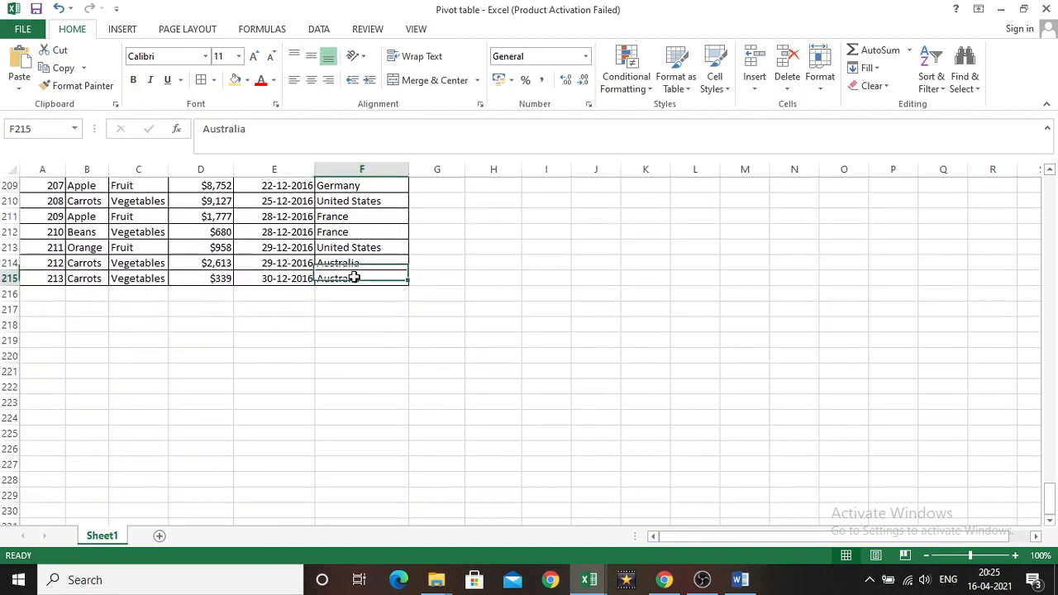
scroll(331, 278, up, 20)
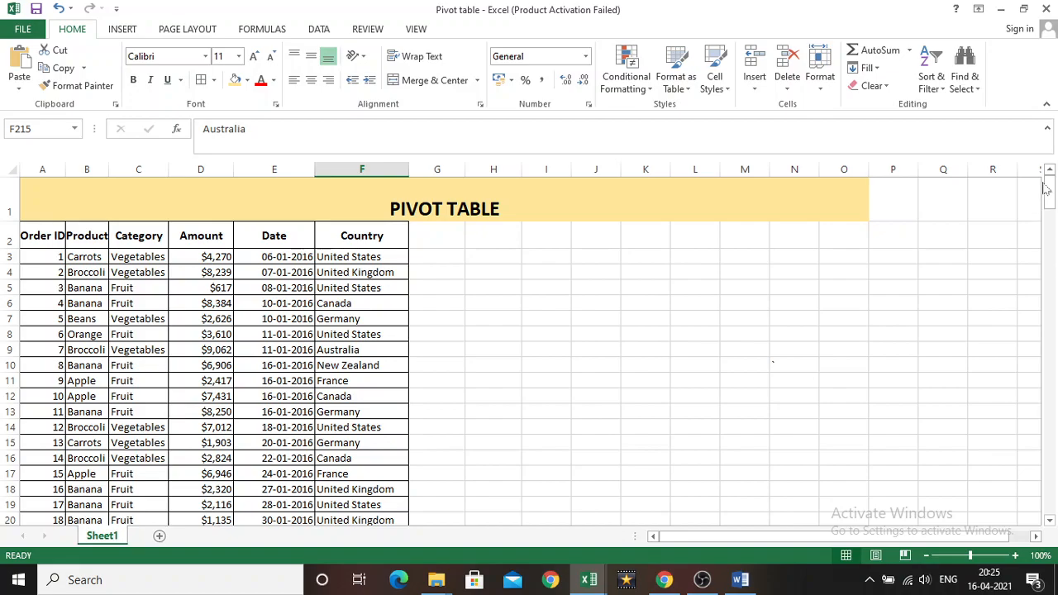
mouse_move(1045, 189)
mouse_down()
mouse_move(1051, 522)
mouse_move(1046, 176)
mouse_up()
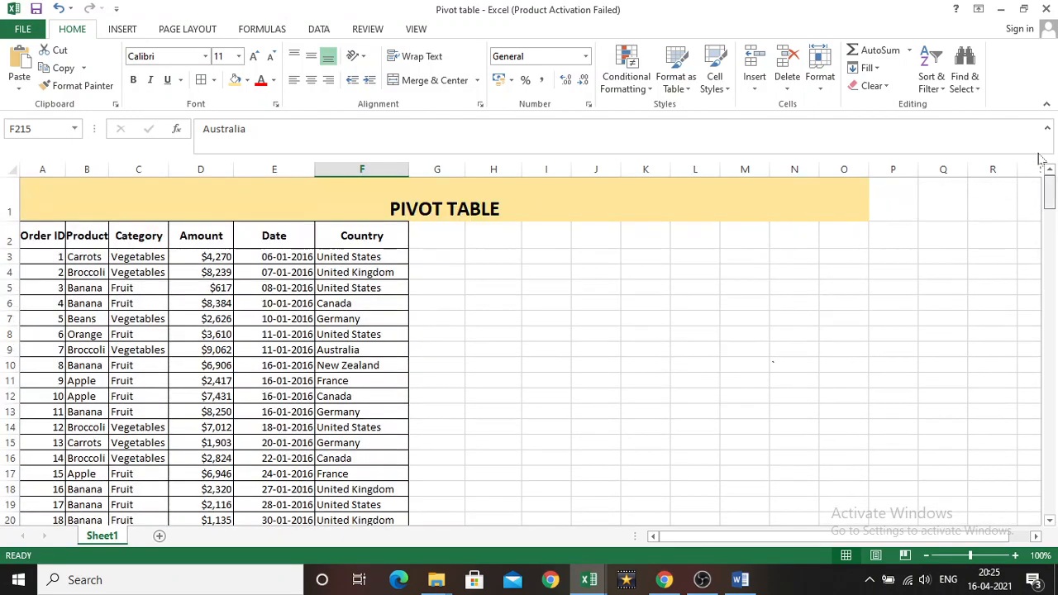
click(133, 233)
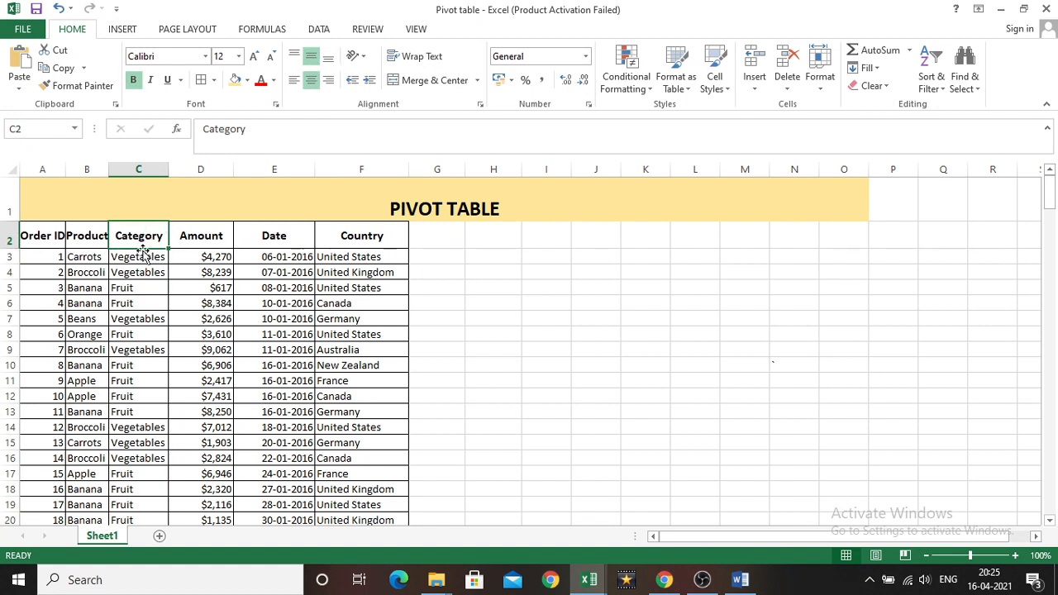
click(135, 261)
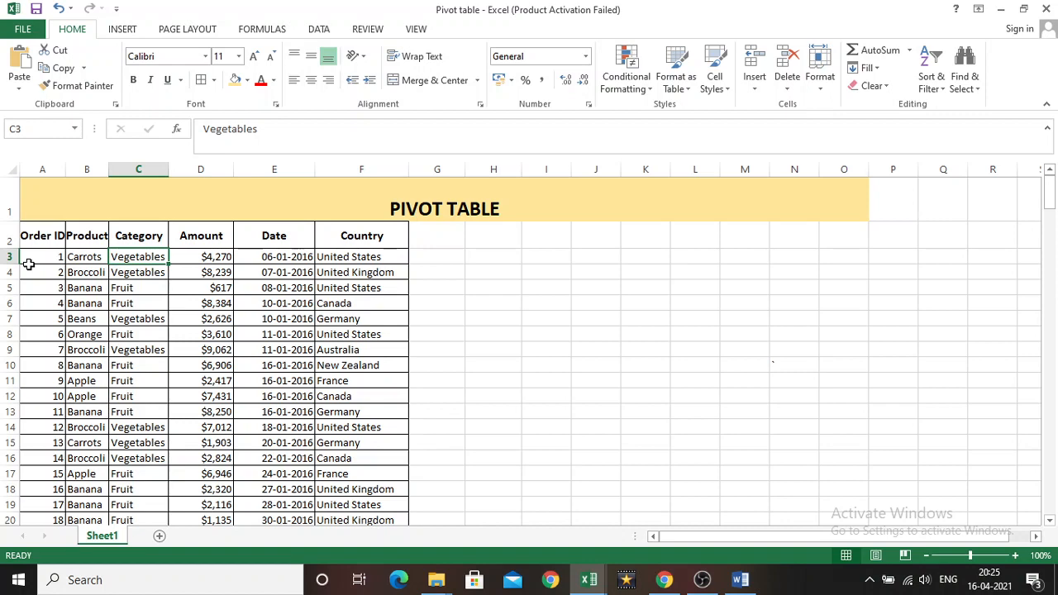
Create a PivotTable on a new worksheet from the range Sheet1!$A$2:$F$215
click(31, 234)
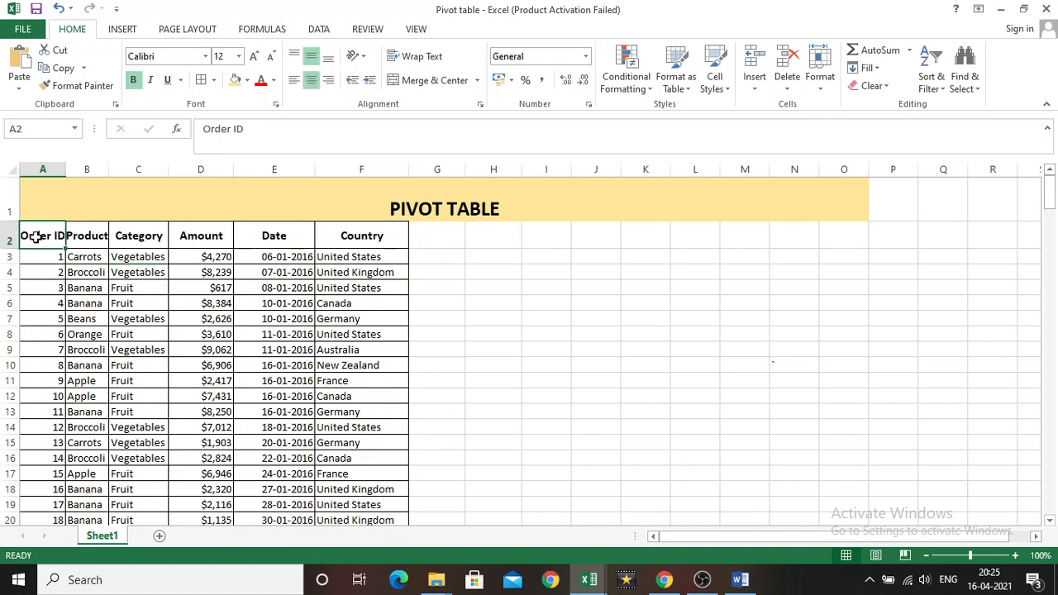
click(123, 31)
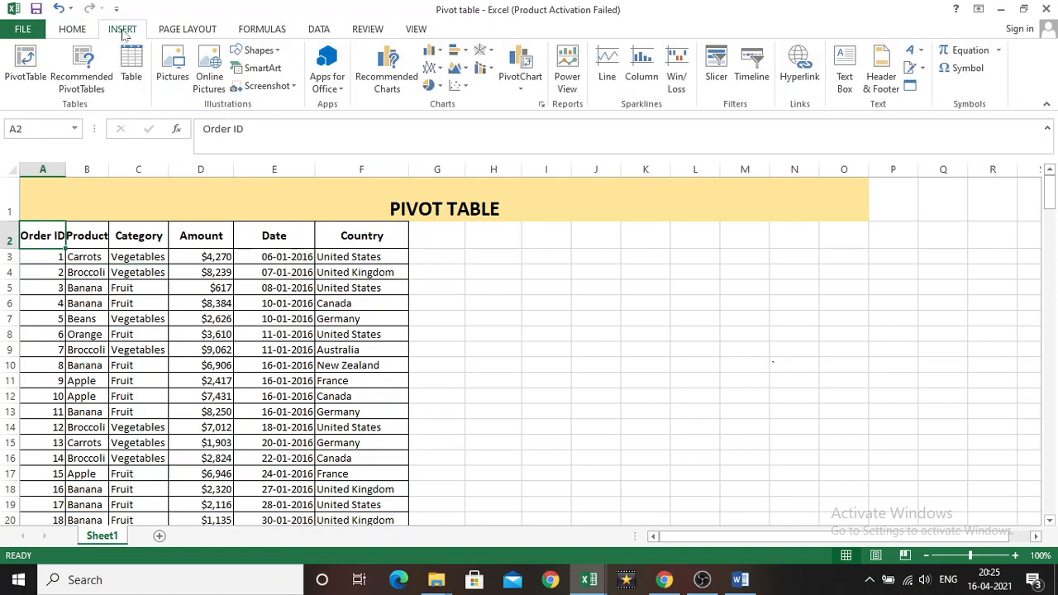
click(34, 80)
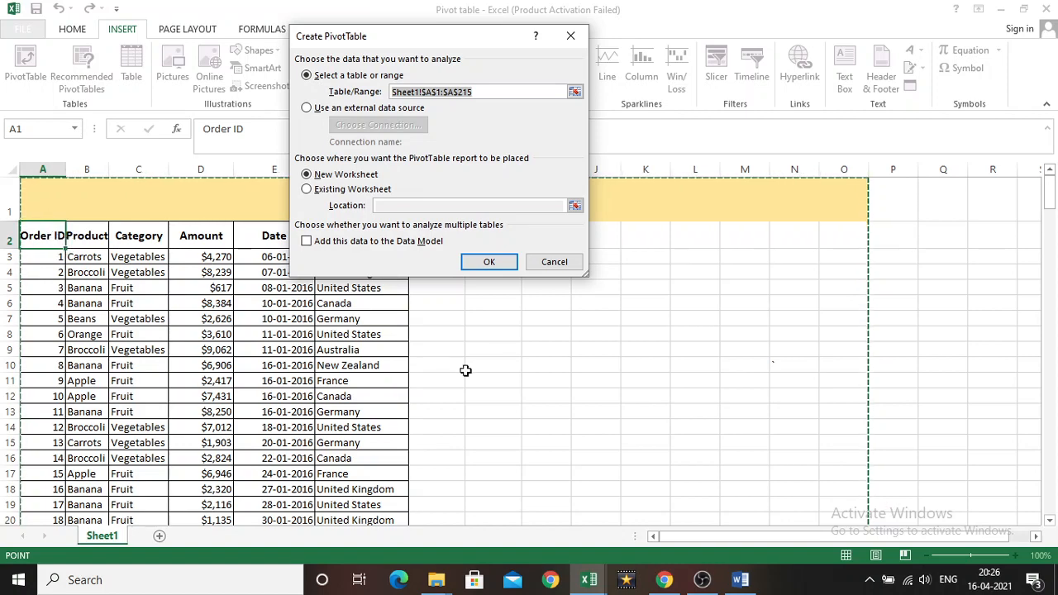
click(440, 93)
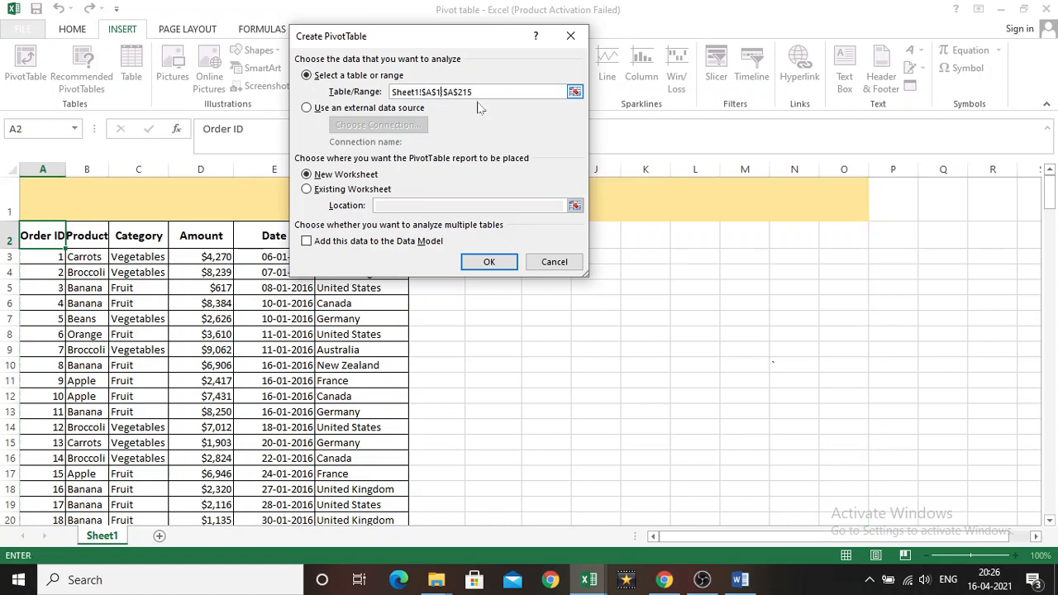
key(BackSpace)
text(2)
click(453, 91)
key(BackSpace)
text(F)
click(490, 263)
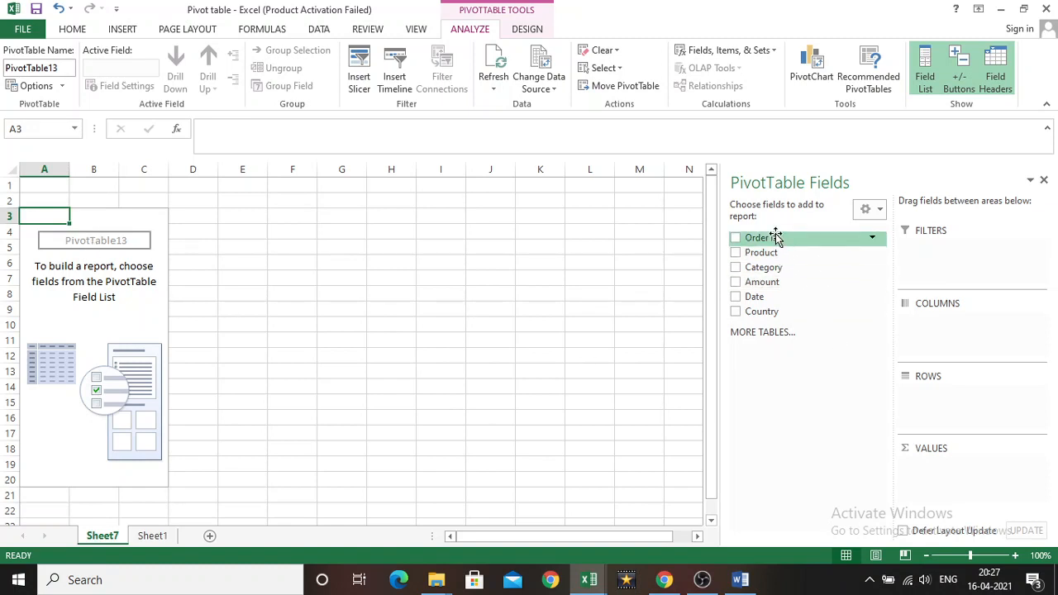
Check the source headers on Sheet1, and place Product in the PivotTable's Rows area and Category in its Filters area
click(155, 536)
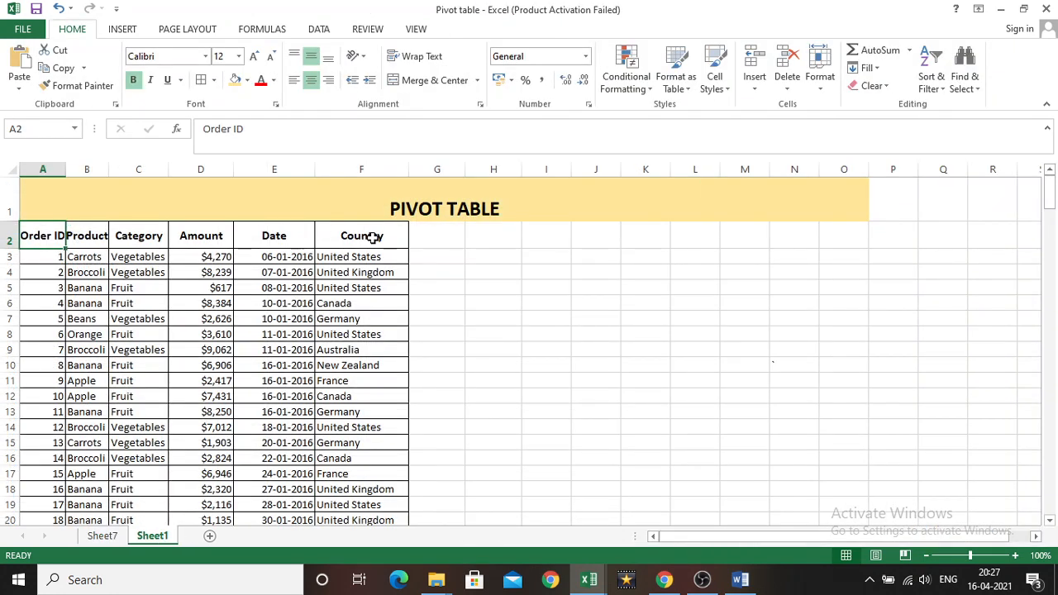
click(103, 535)
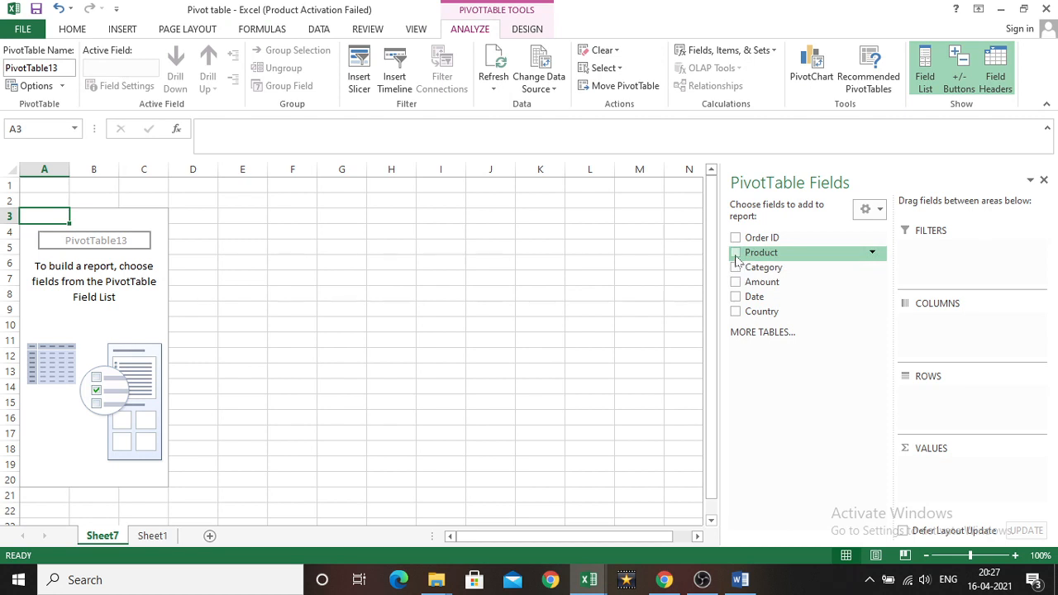
click(735, 253)
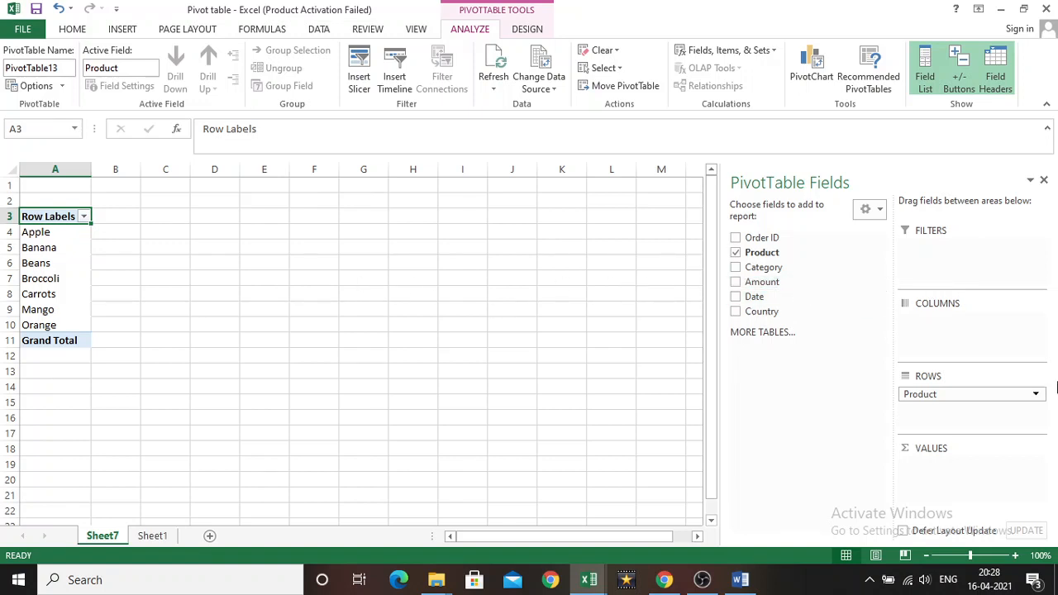
click(736, 269)
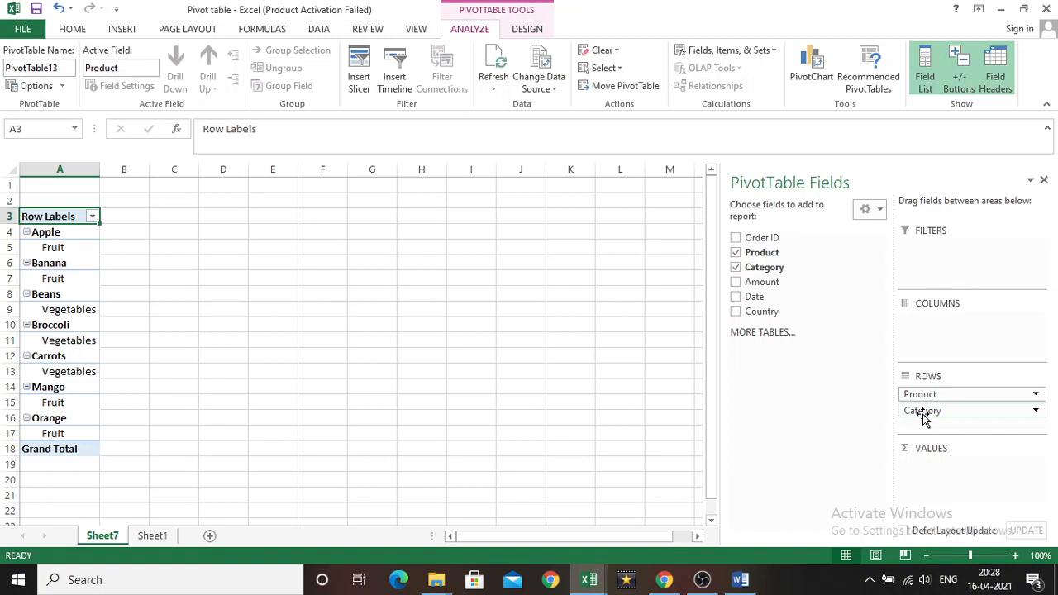
drag(924, 414, 934, 252)
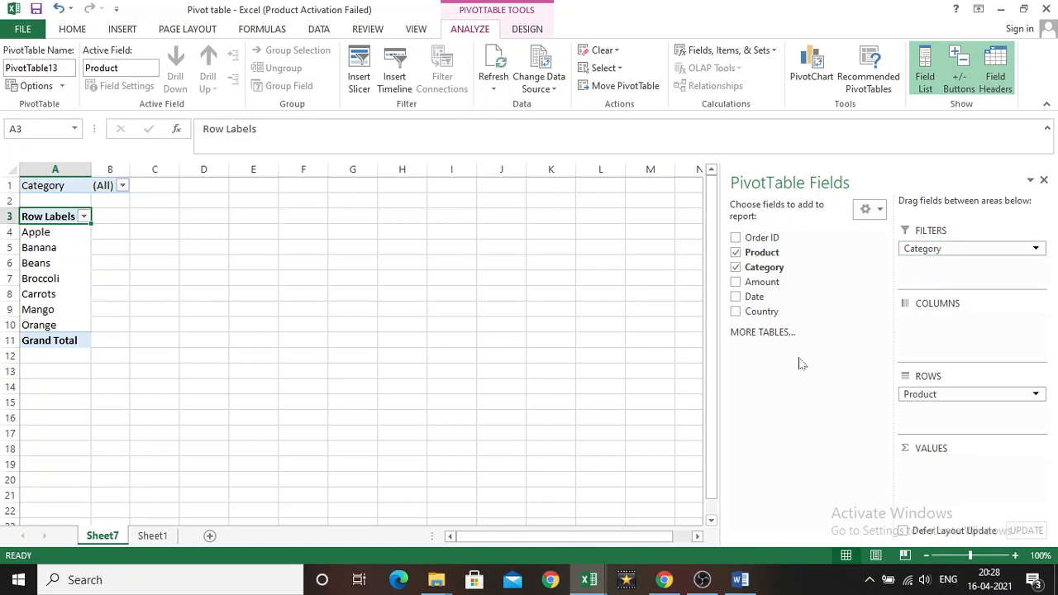
Place the Amount field in the PivotTable's Values area and the Country field in its Columns area
click(735, 282)
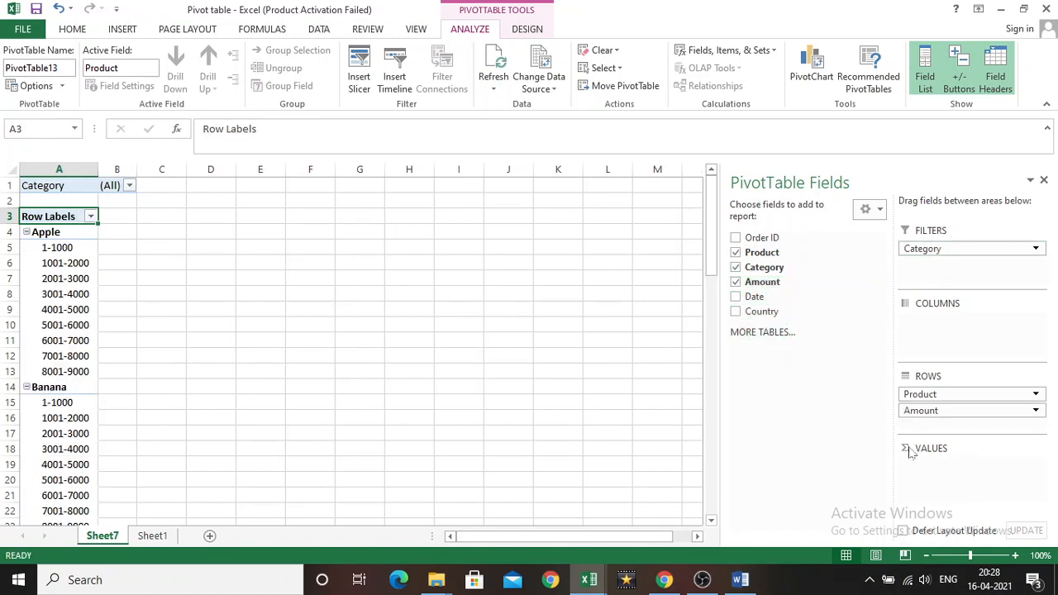
drag(920, 416, 928, 468)
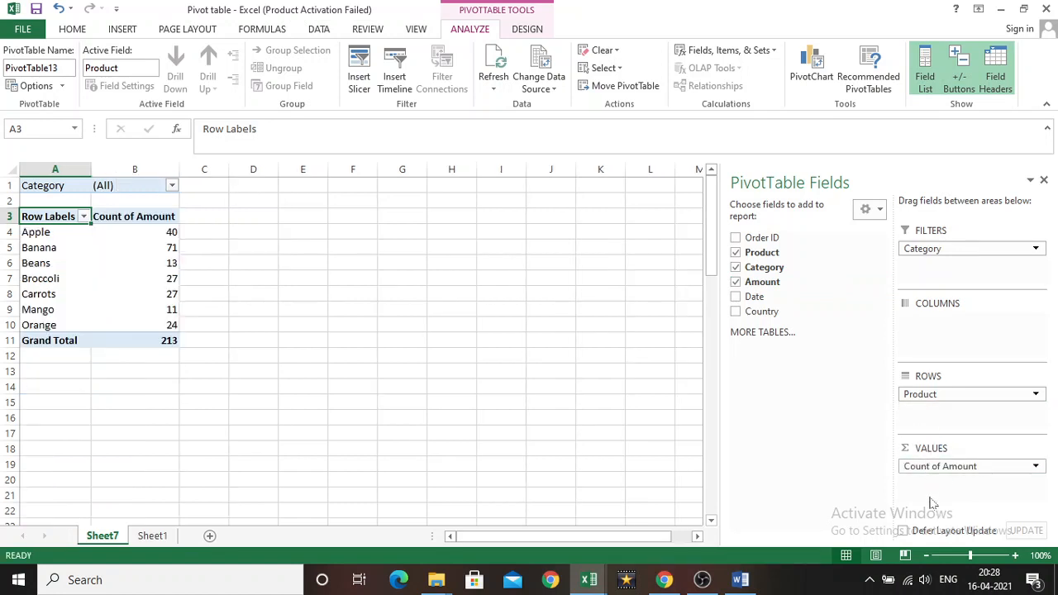
click(736, 313)
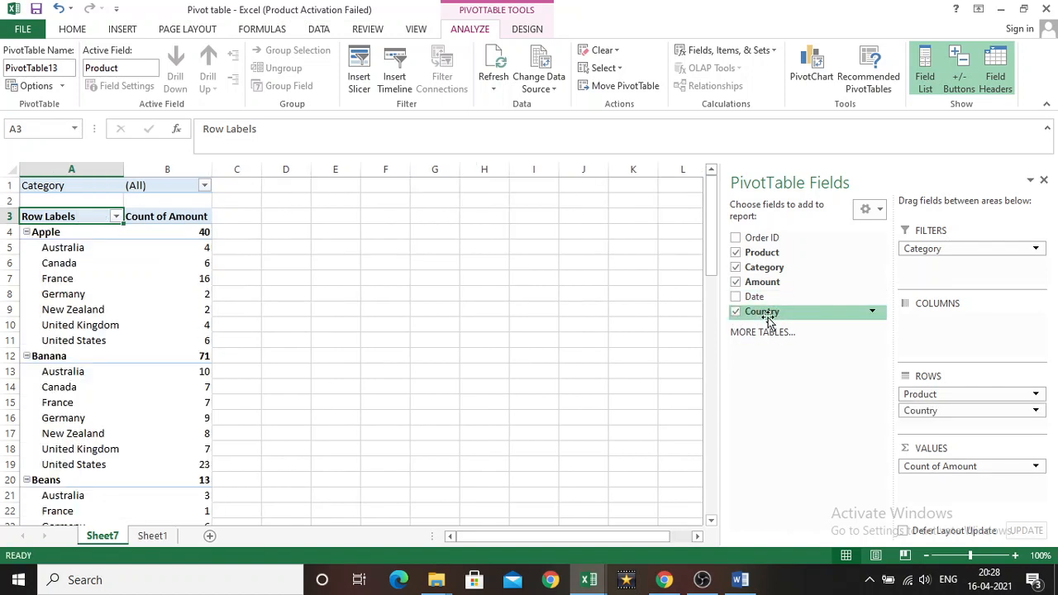
drag(923, 408, 935, 320)
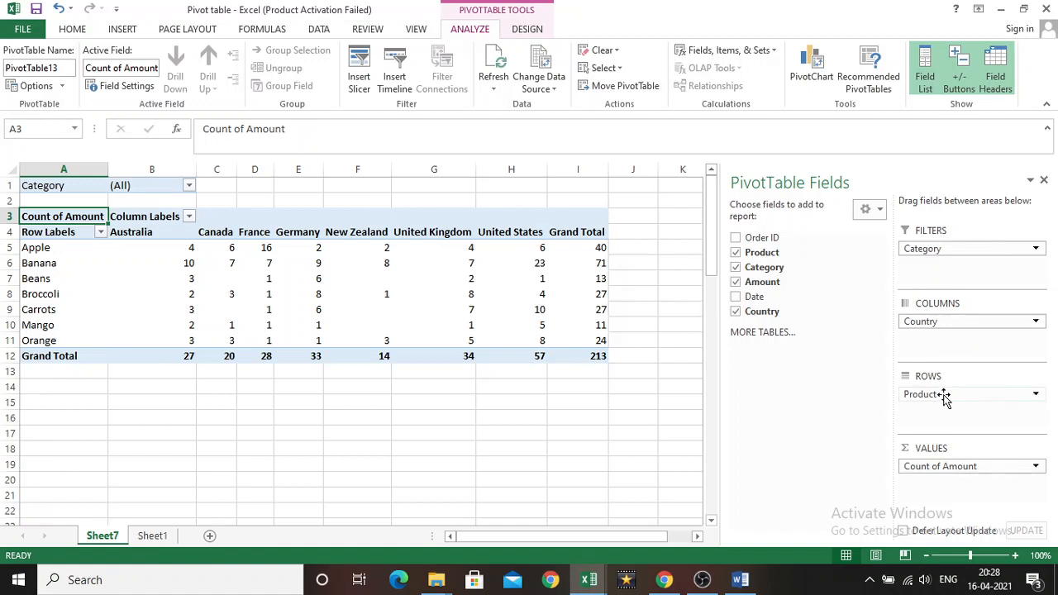
Change the Amount value field's summary calculation to Sum
click(962, 467)
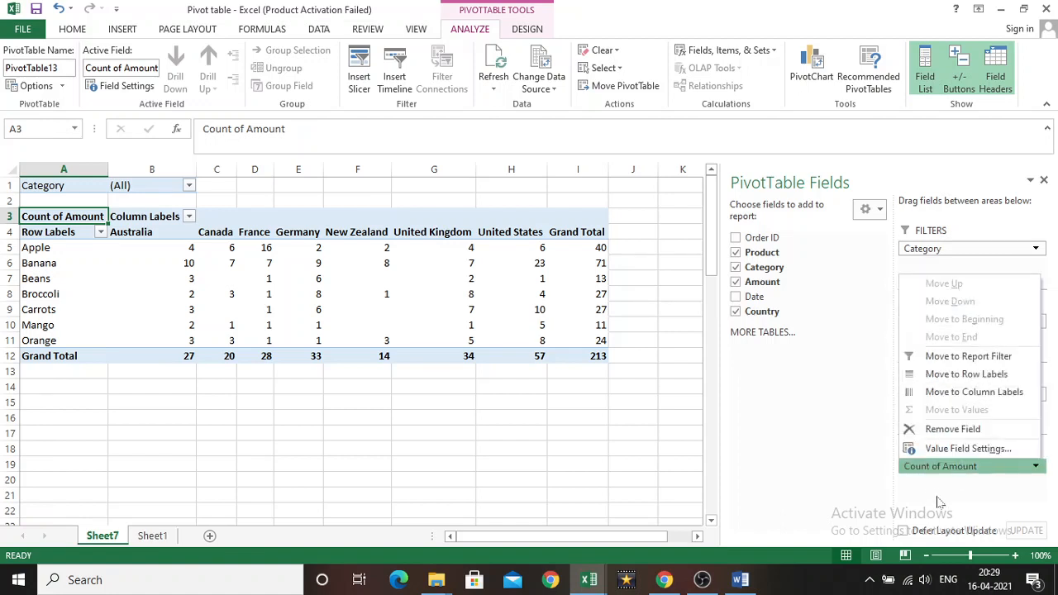
click(939, 501)
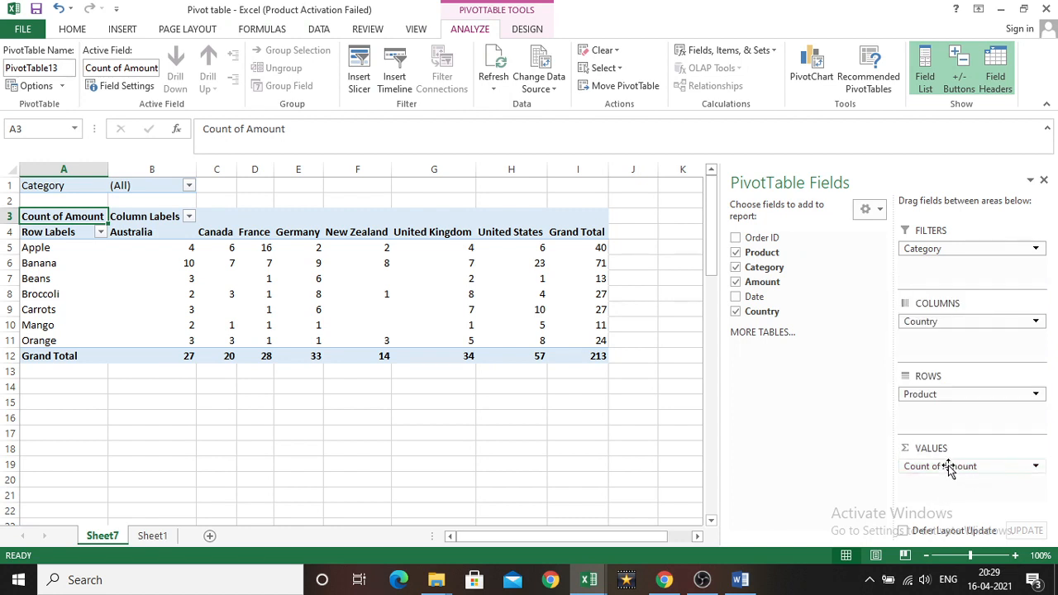
click(951, 467)
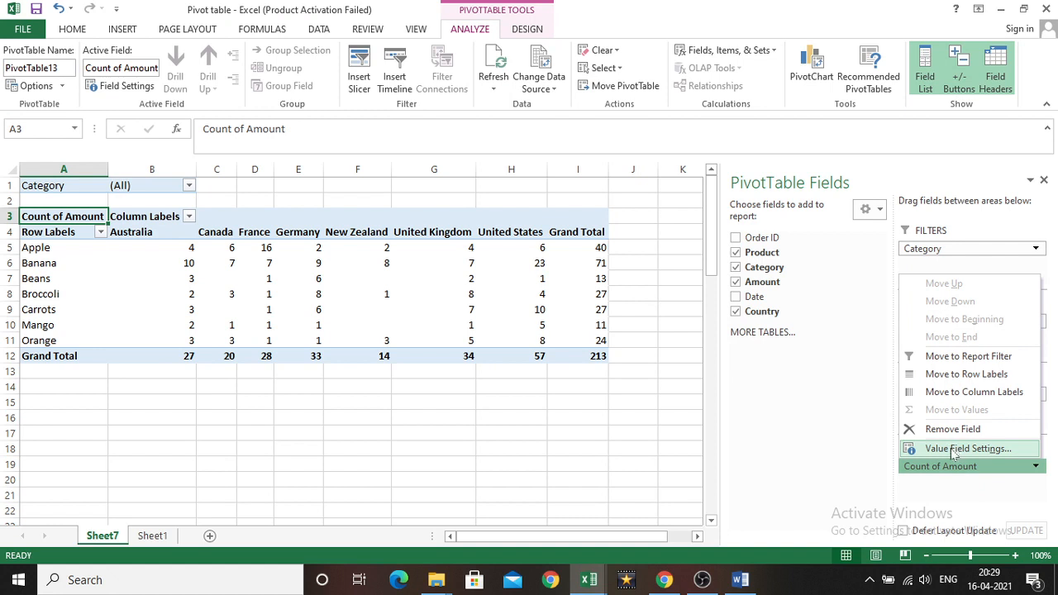
click(951, 451)
click(321, 171)
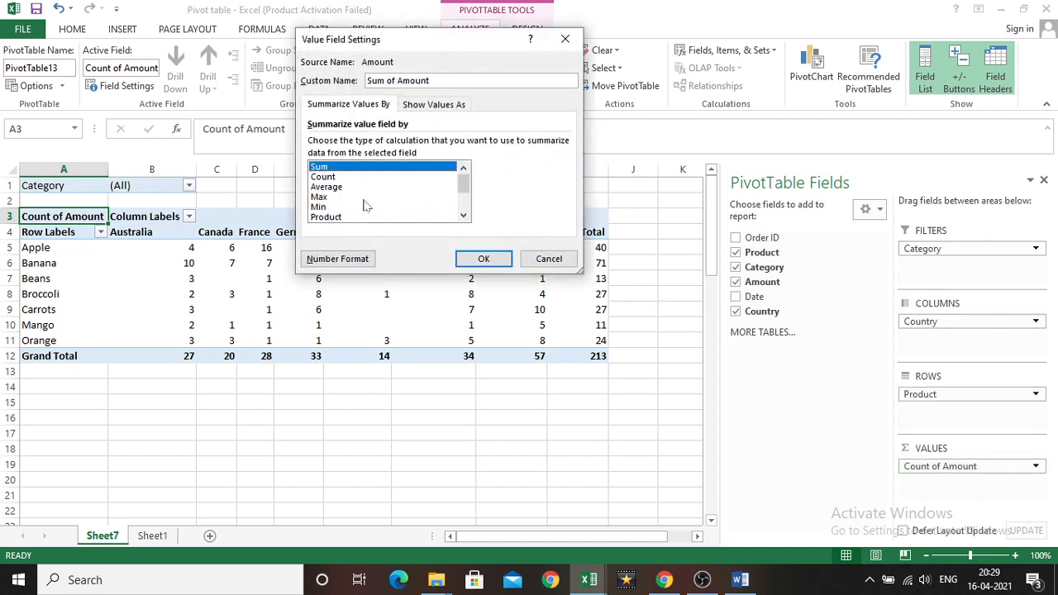
click(483, 260)
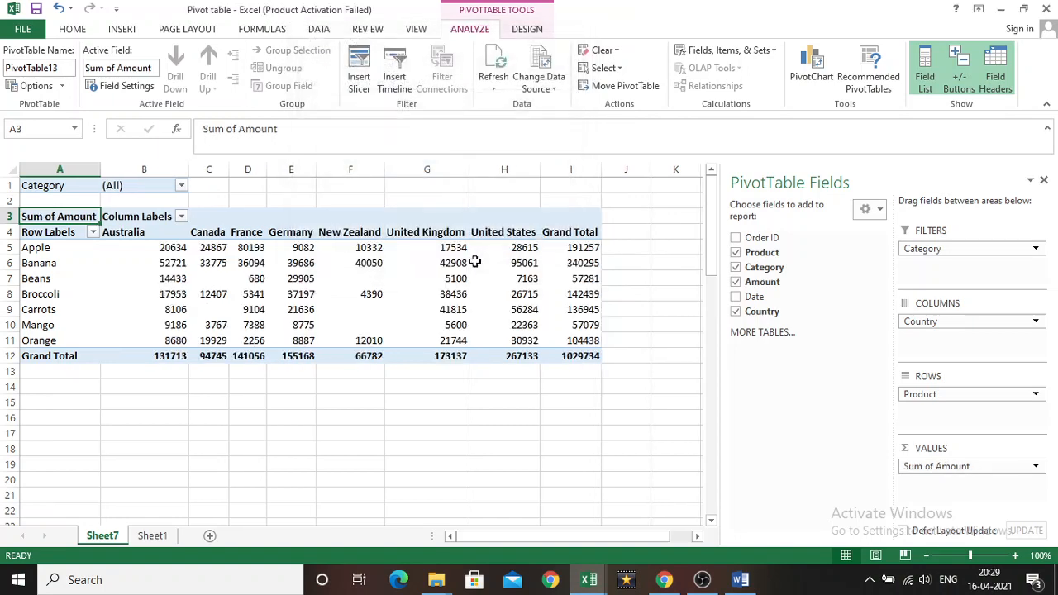
click(944, 466)
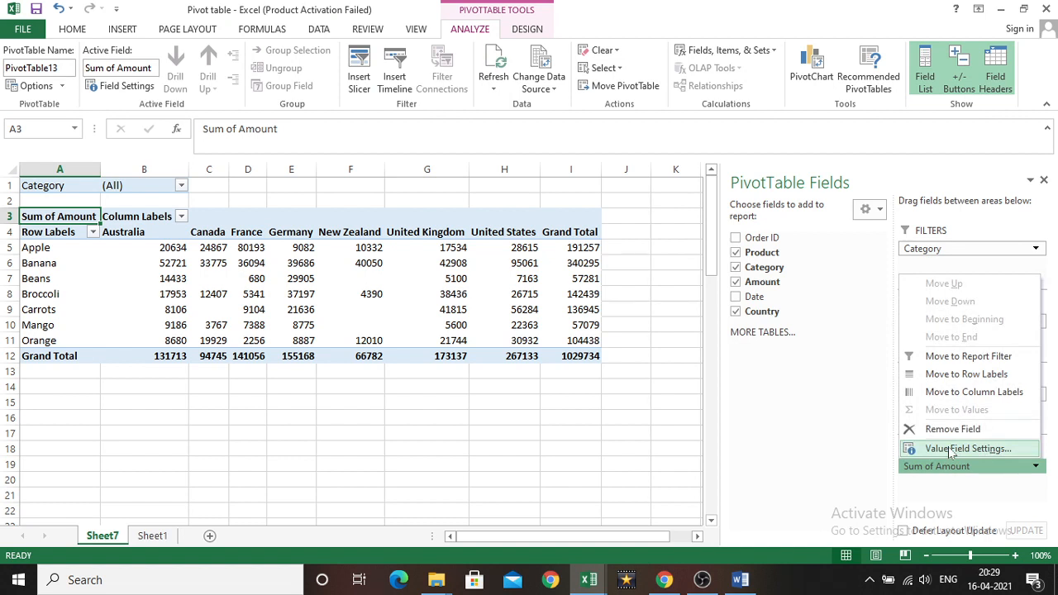
click(798, 413)
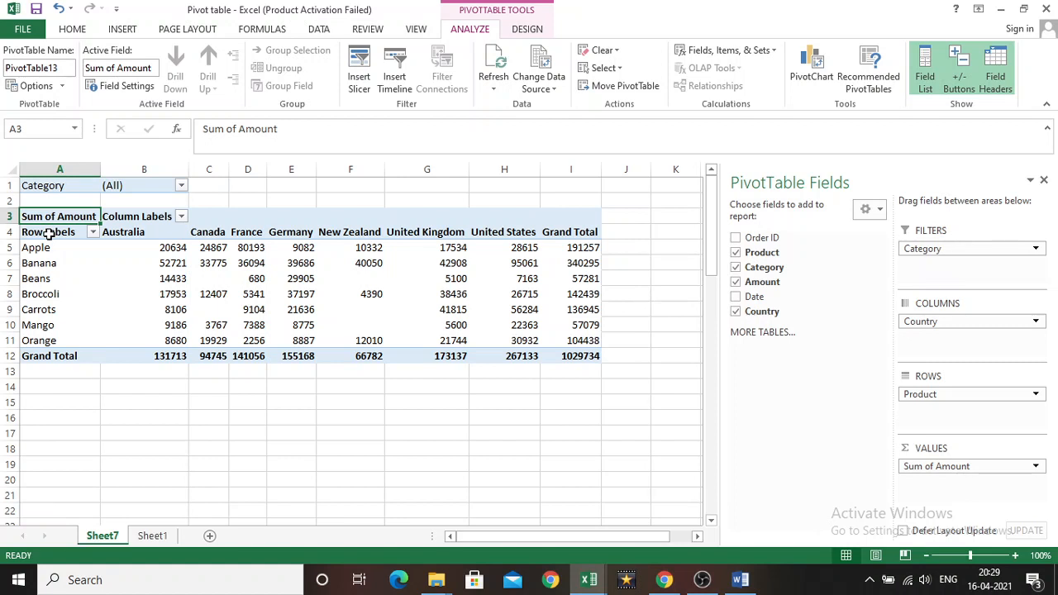
Examine the New Zealand cells for beans, carrots and mango, Australia's apple amount and the overall grand total, and return to Sheet1
click(360, 279)
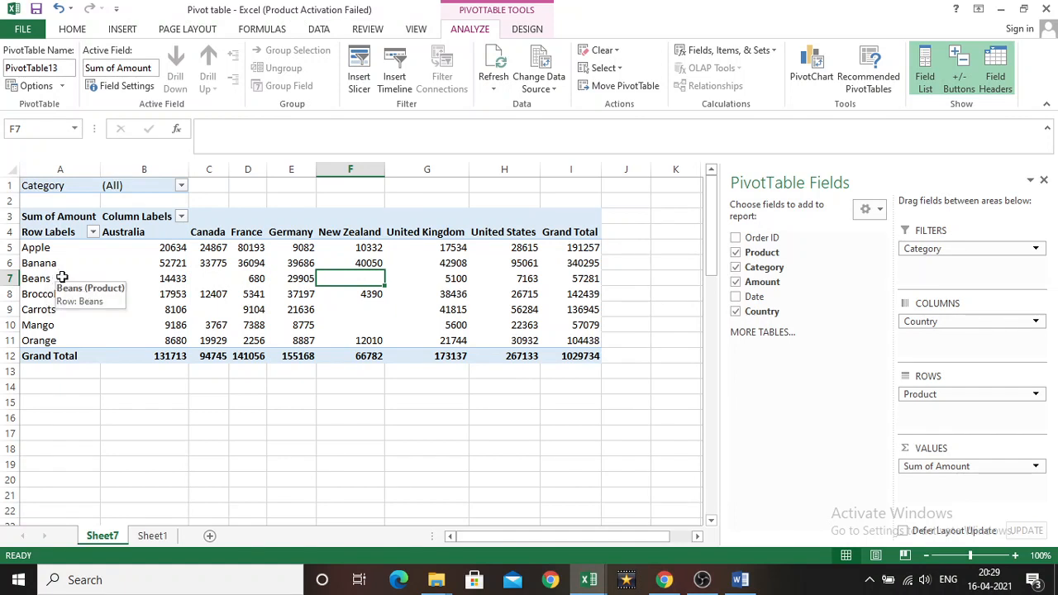
click(364, 308)
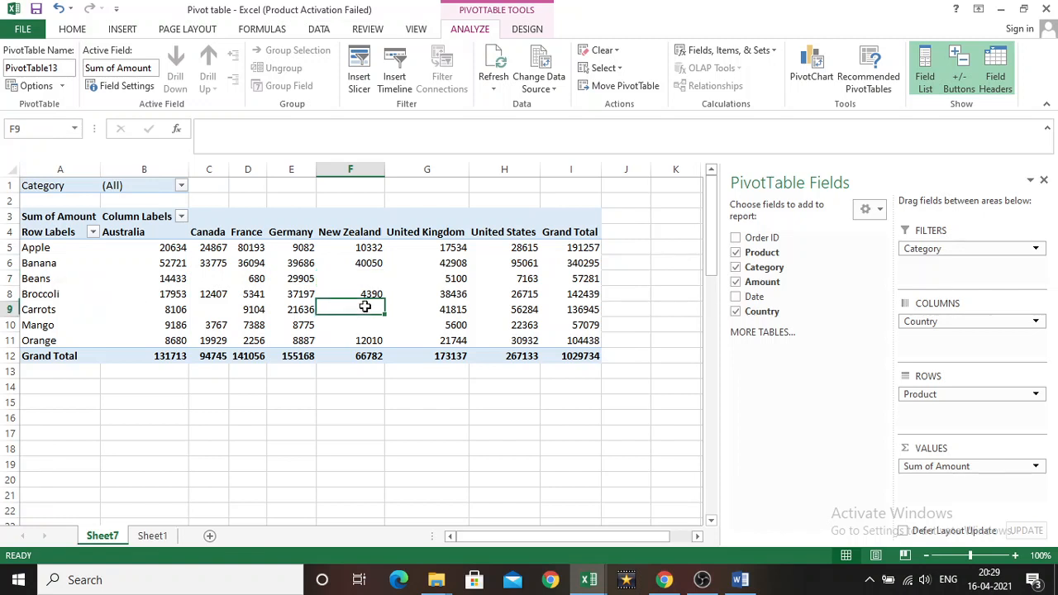
click(361, 324)
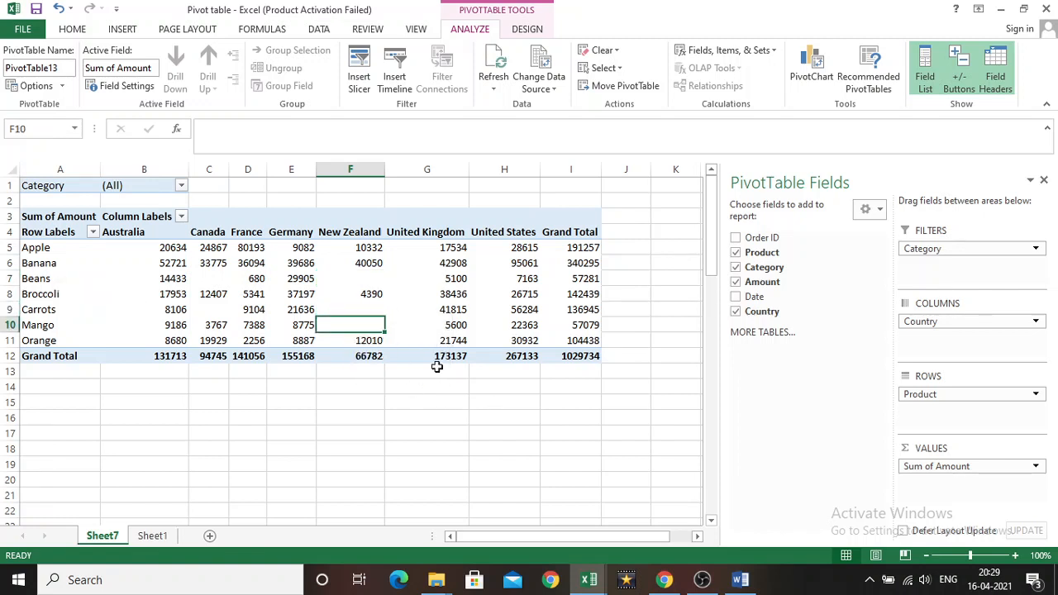
click(355, 279)
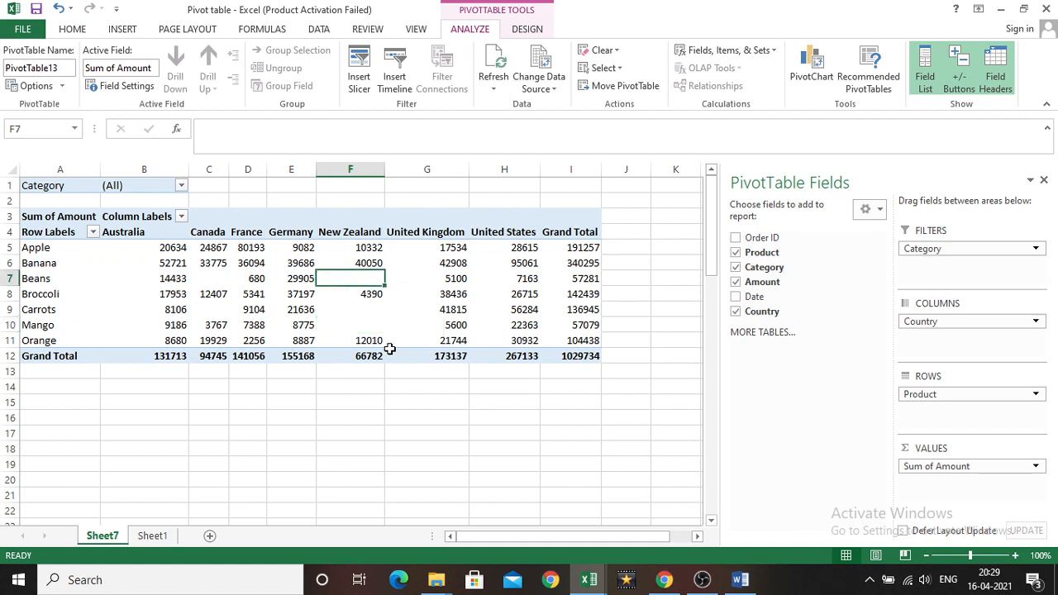
click(363, 309)
click(363, 326)
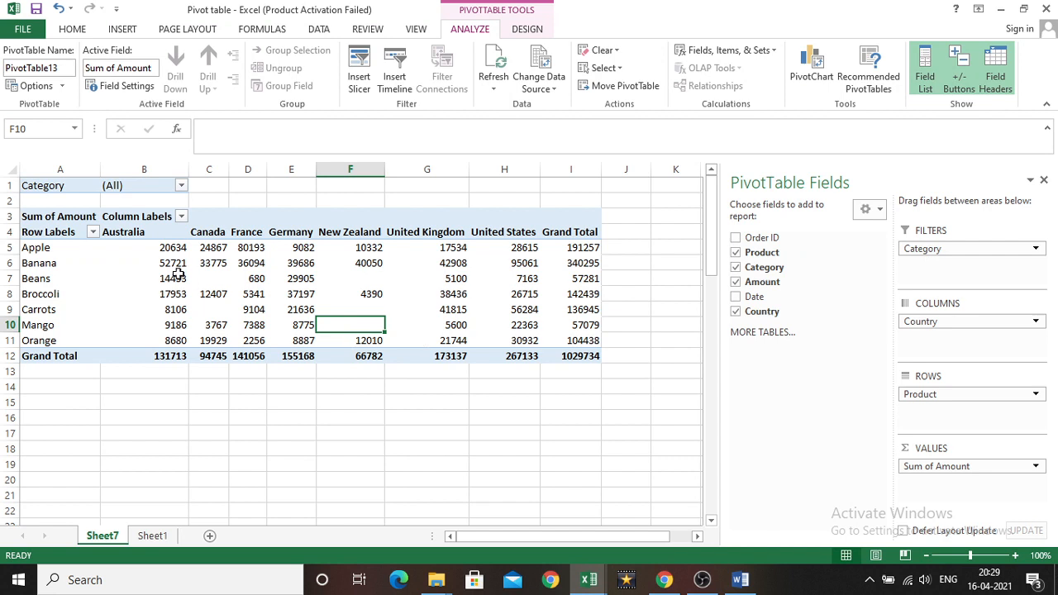
click(166, 250)
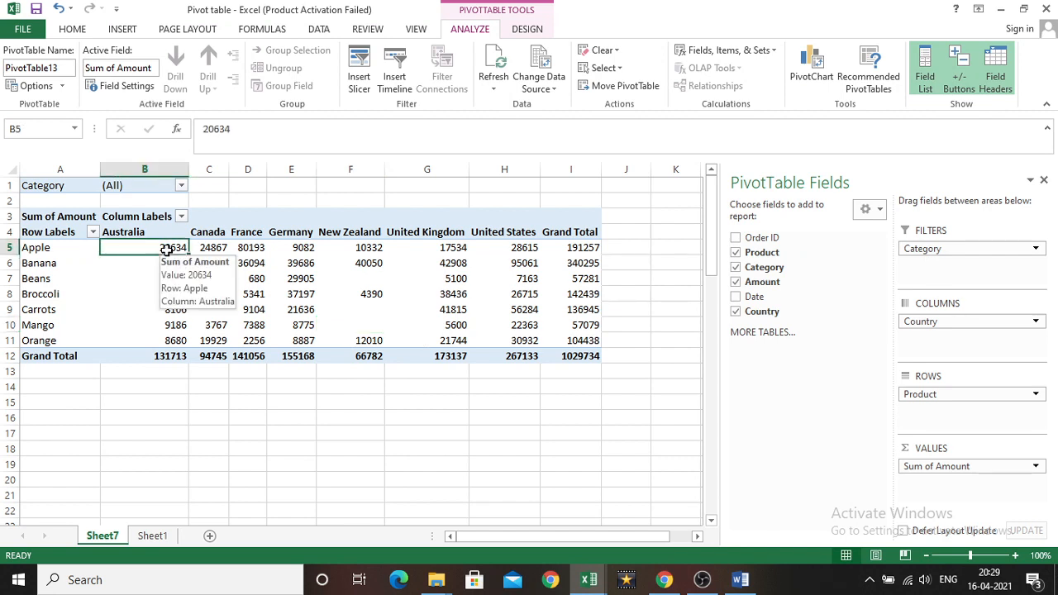
click(577, 355)
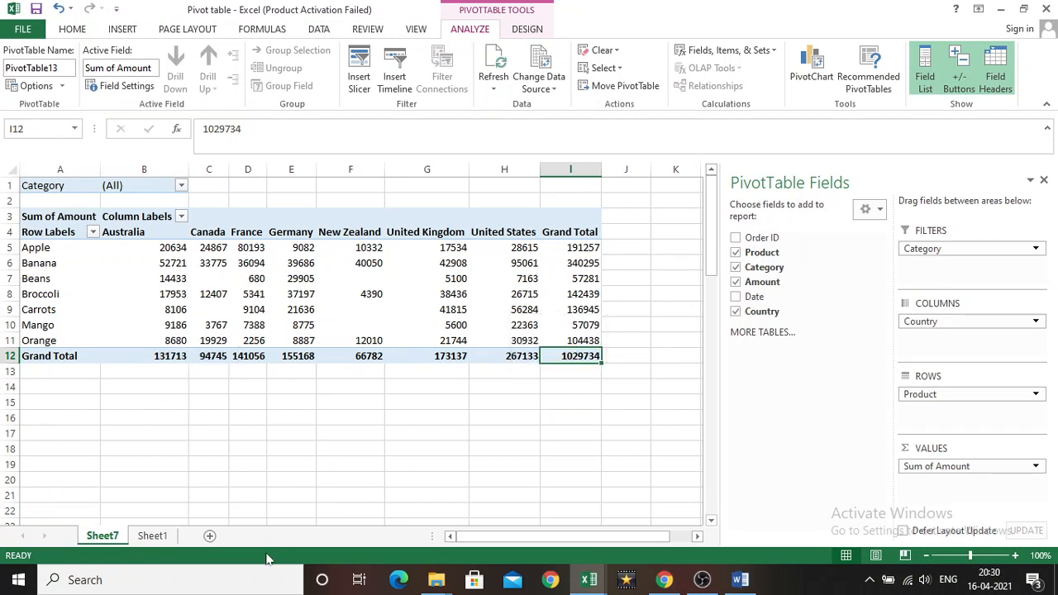
click(152, 536)
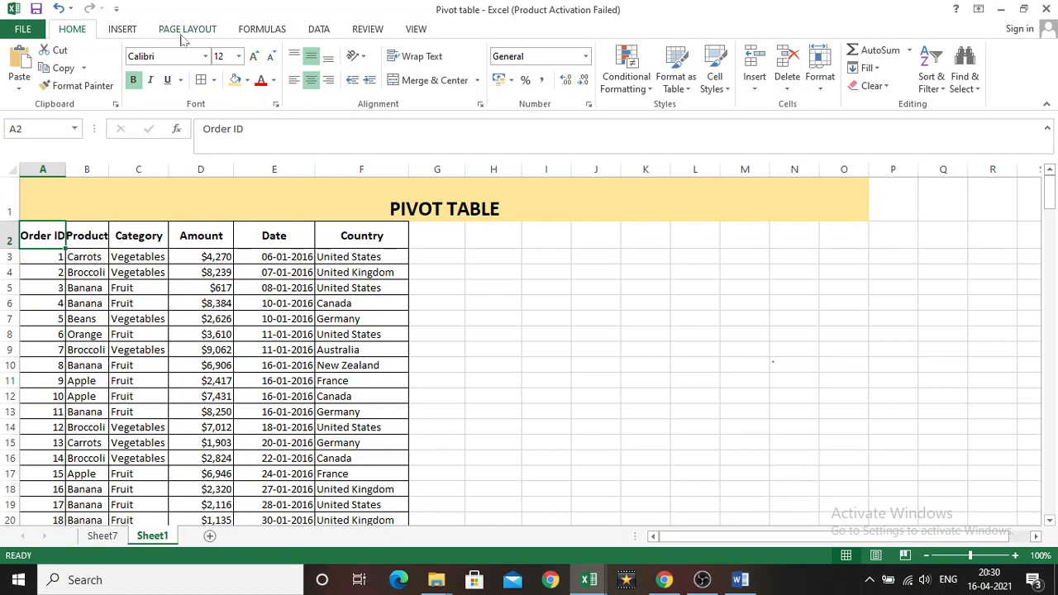
Create a PivotChart on a new worksheet from the Sheet1 order data, setting the source range to $A$2:$F$215
click(121, 30)
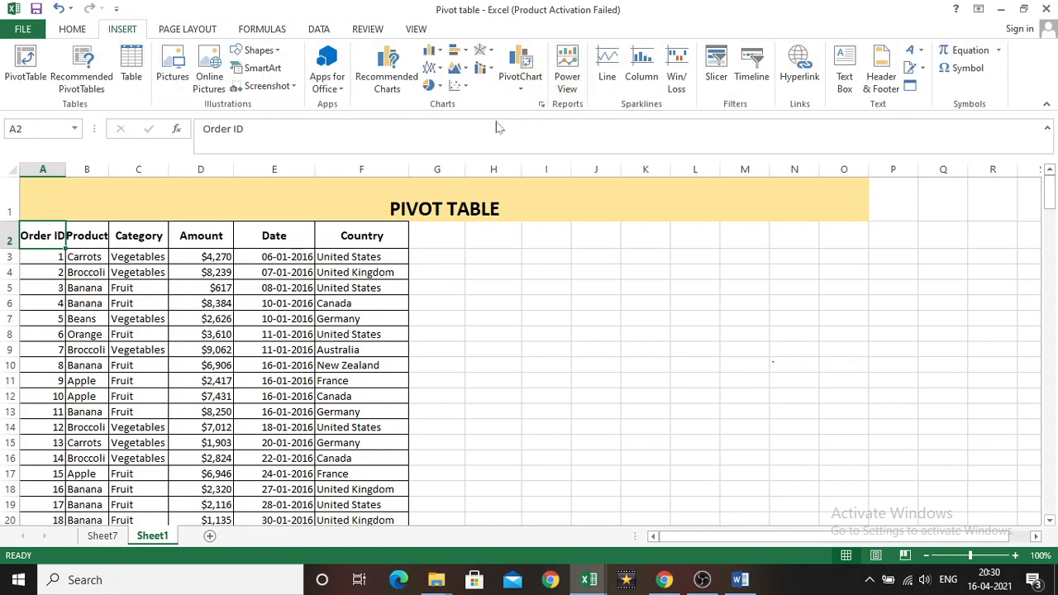
click(525, 91)
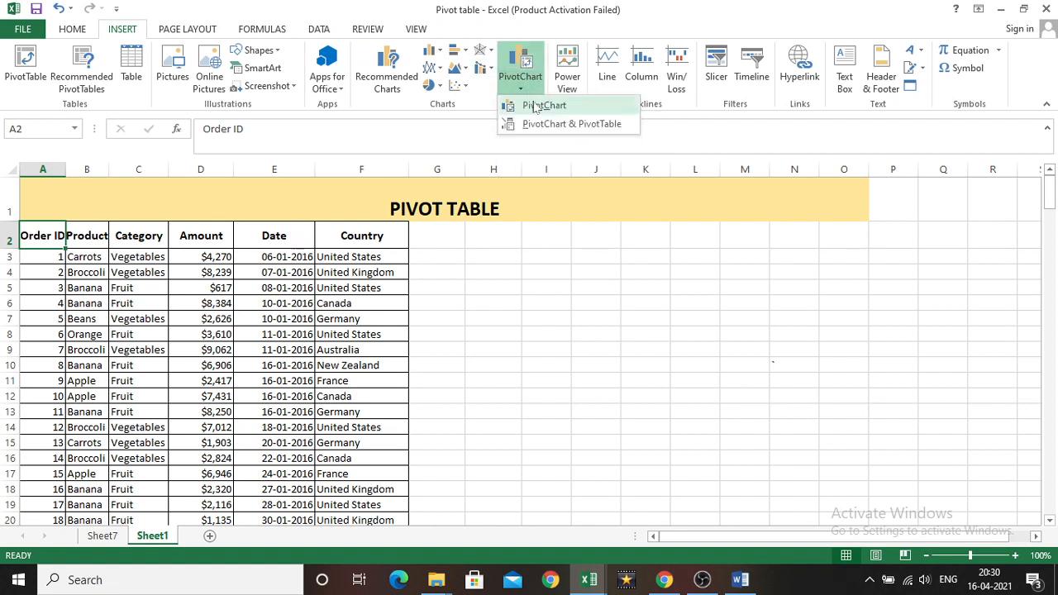
click(535, 107)
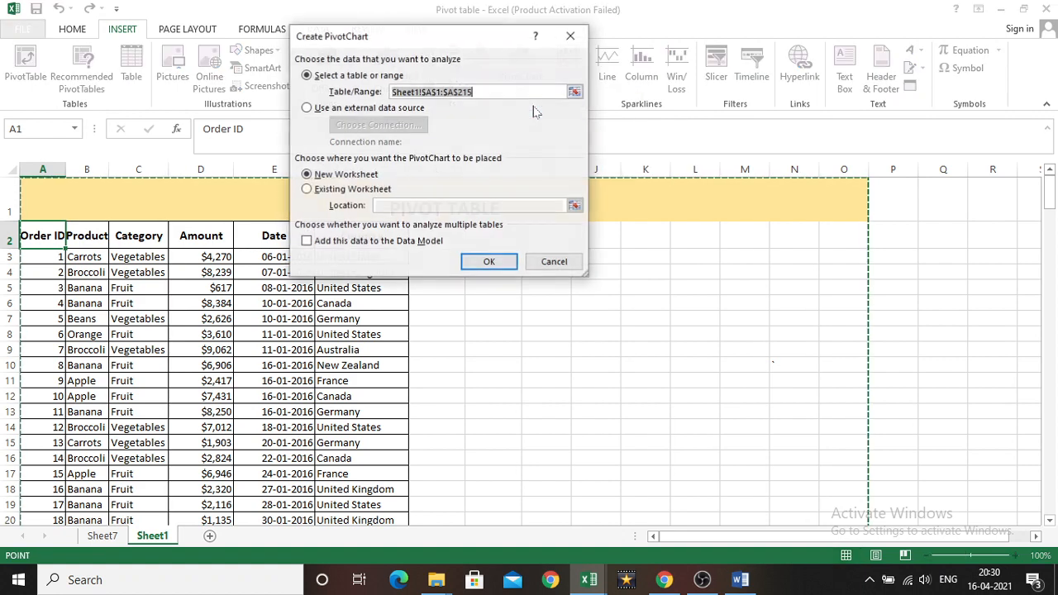
click(438, 92)
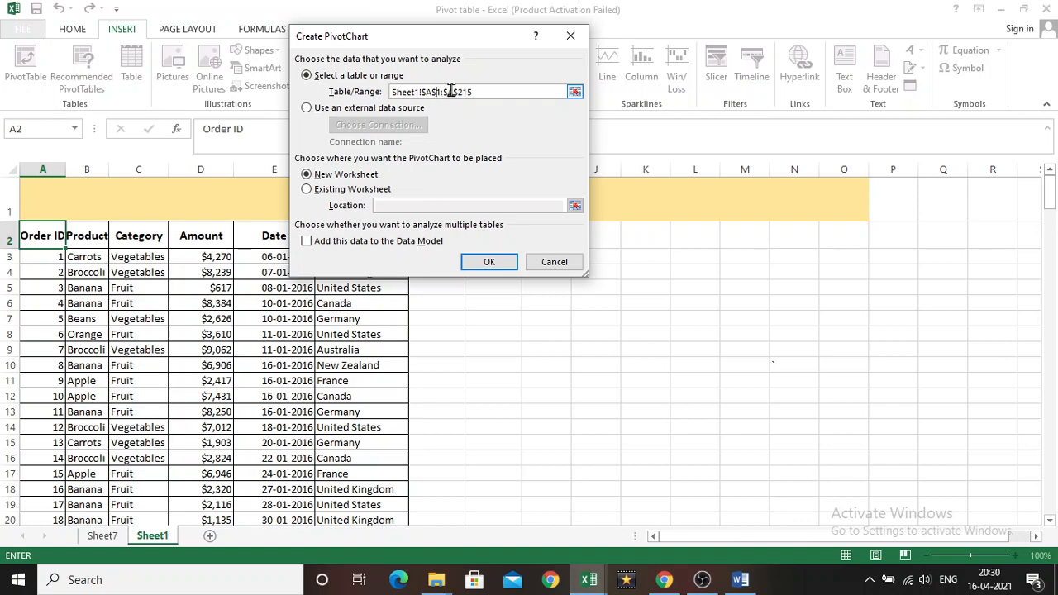
key(BackSpace)
text(2:$F)
click(486, 261)
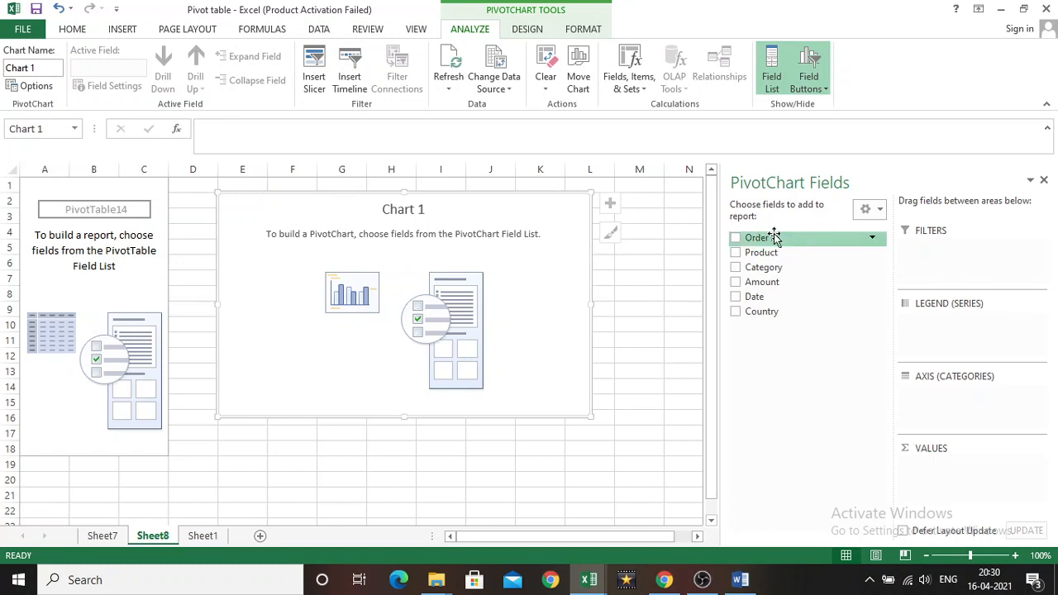
Place Product in the PivotChart's Axis (Categories) area and Category in its Filters area
click(735, 252)
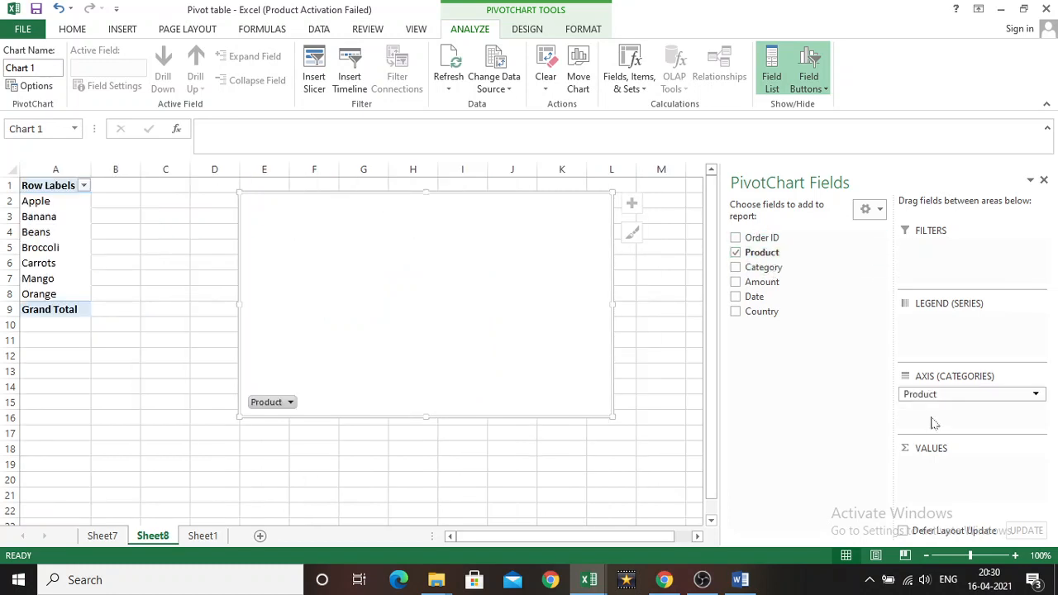
click(736, 269)
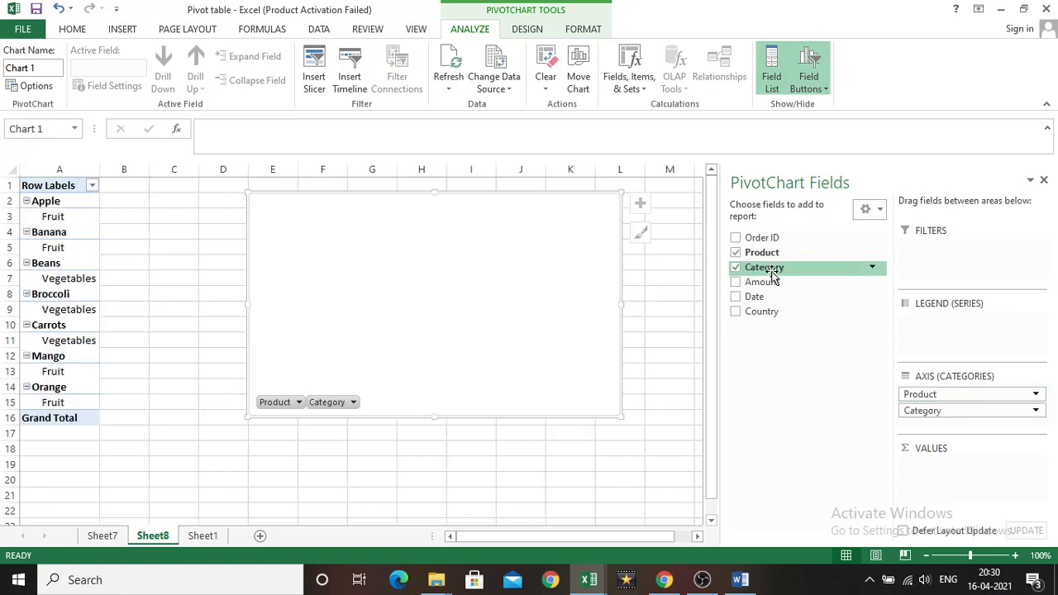
drag(772, 272, 943, 245)
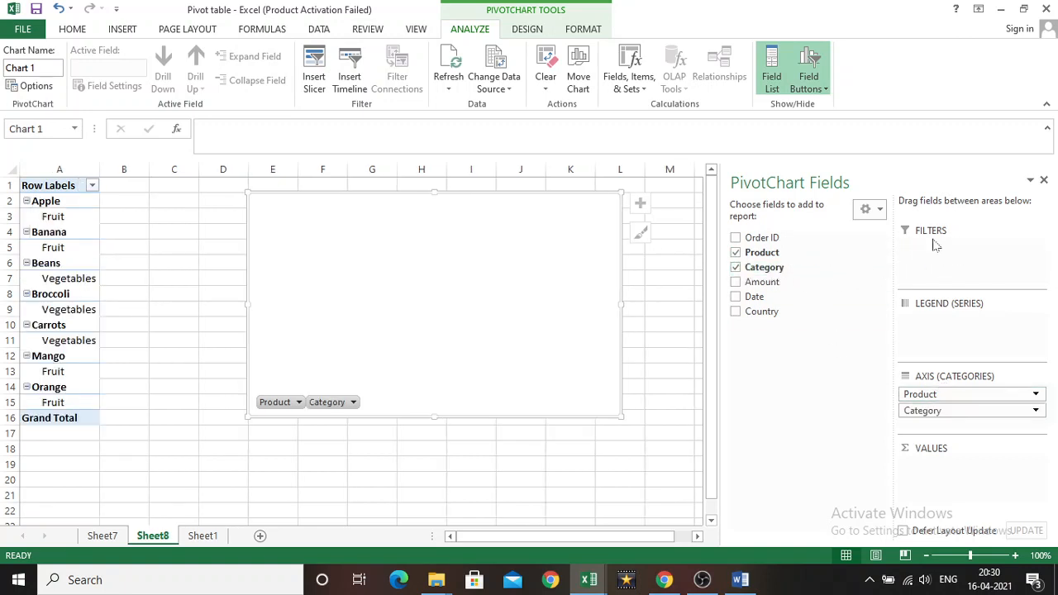
drag(924, 410, 932, 248)
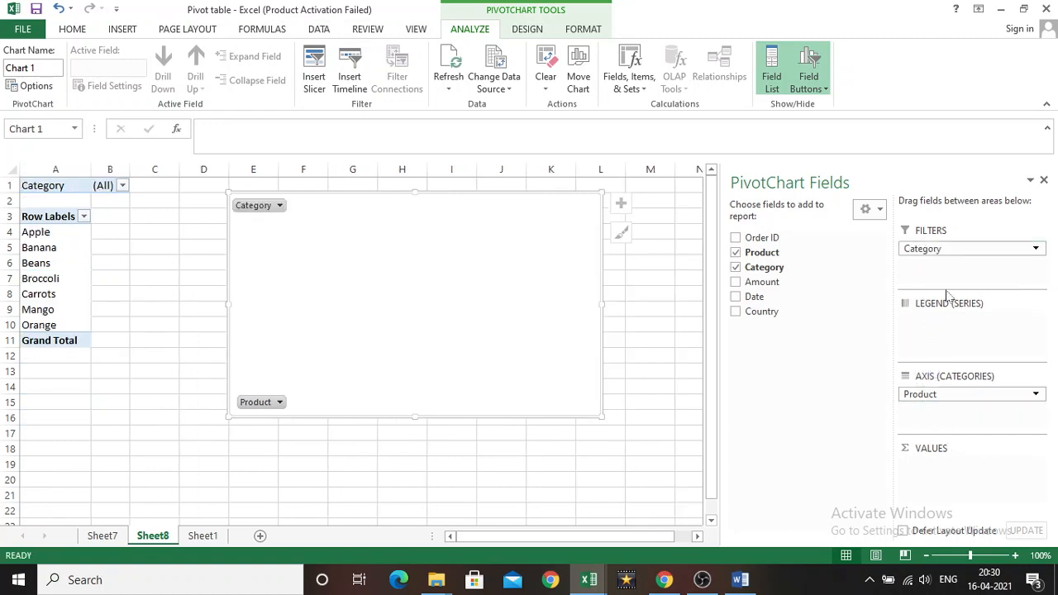
Place Amount in the PivotChart's Values area and Country in its Legend (Series) area
click(734, 285)
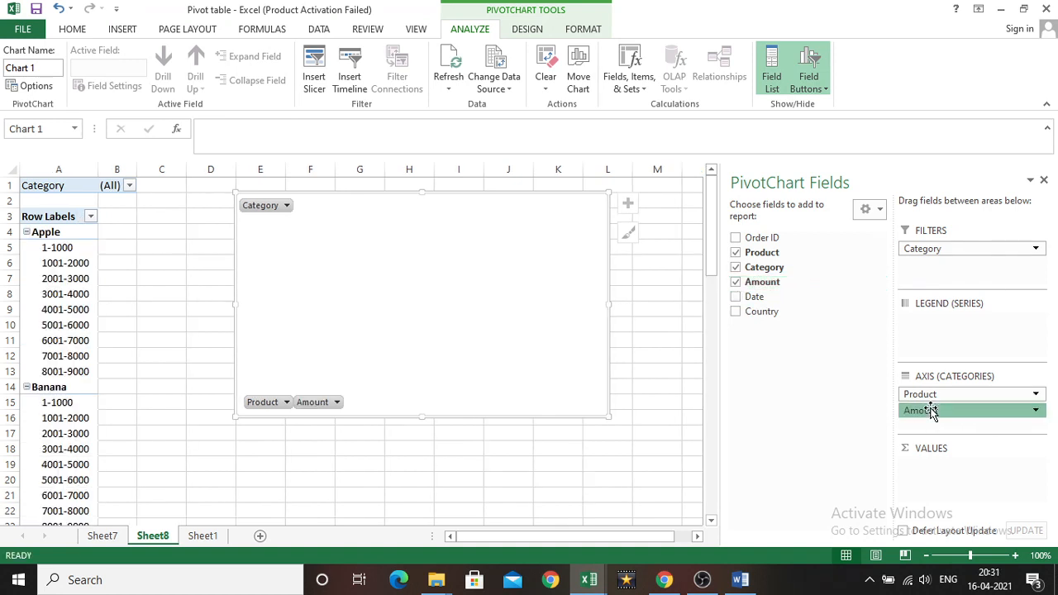
drag(931, 413, 942, 469)
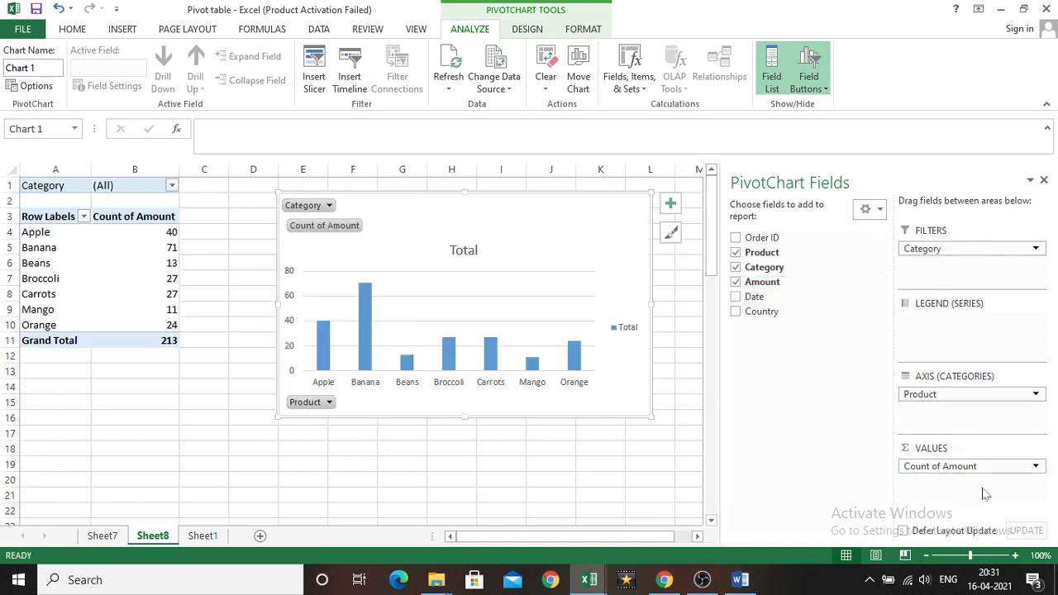
click(735, 311)
drag(755, 319, 942, 326)
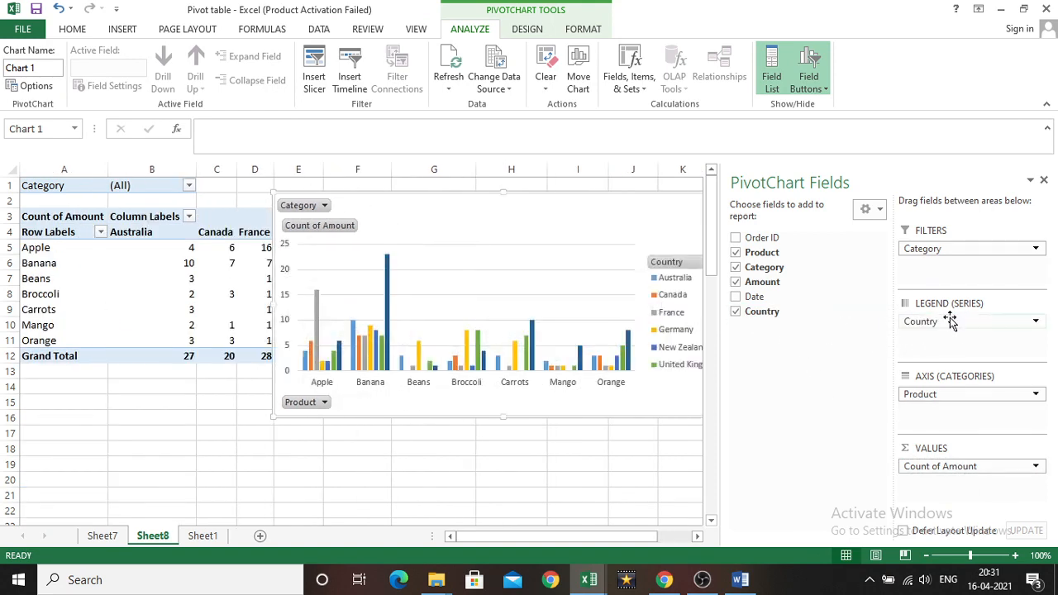
Summarize the PivotChart's Amount value field by Sum
click(942, 466)
click(942, 448)
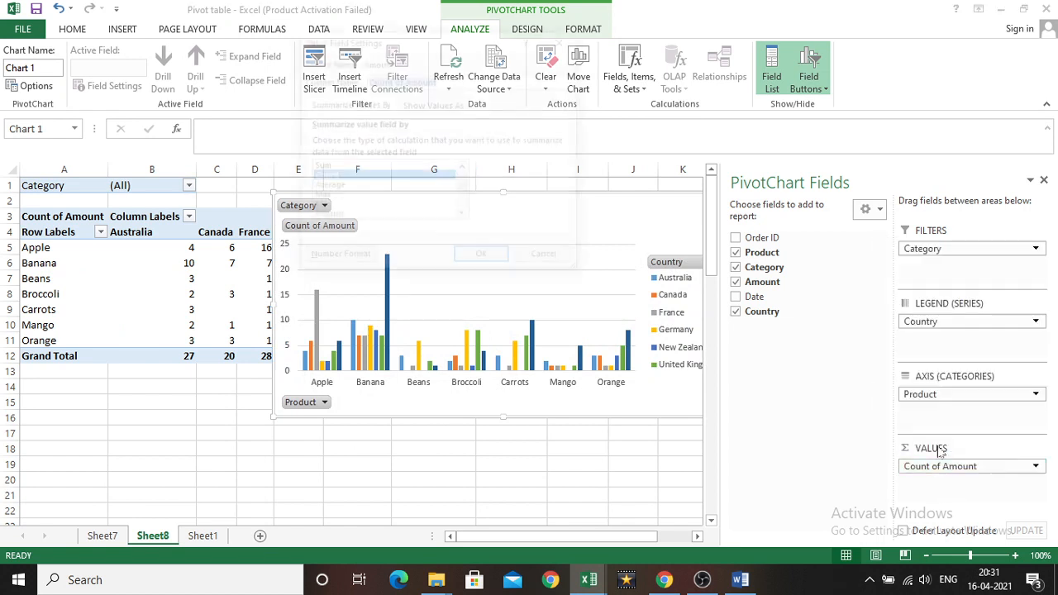
click(321, 167)
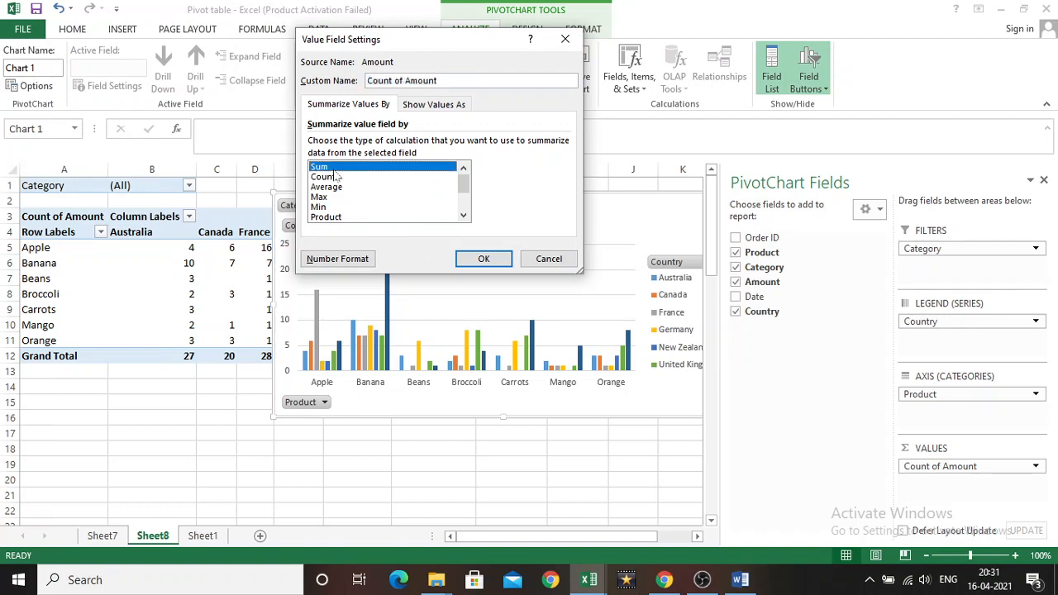
click(484, 259)
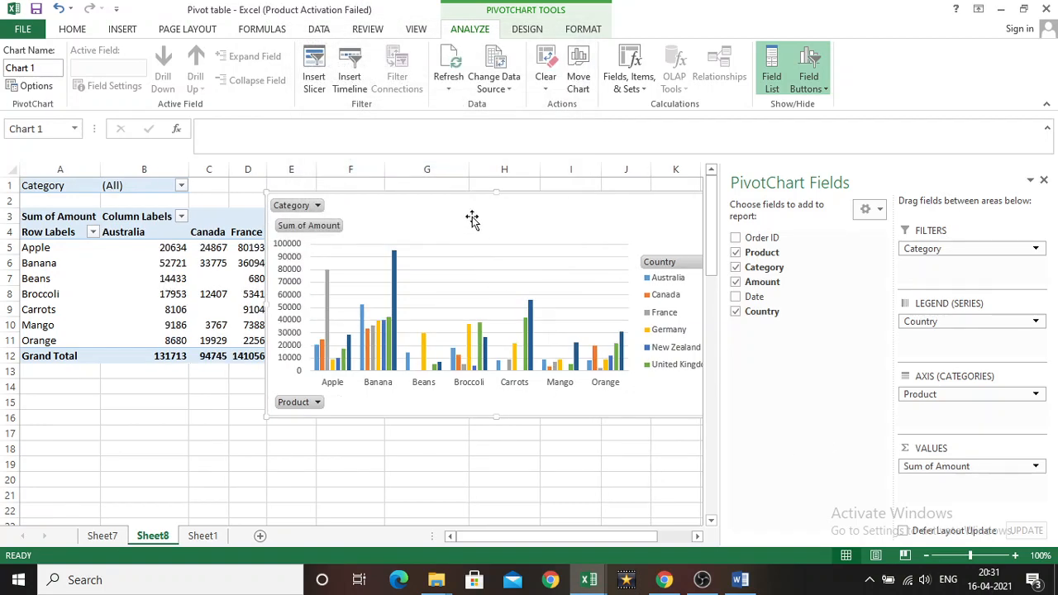
Move the PivotChart directly below the PivotTable's country headings, starting in column B, and enlarge it to reach column J and row 22
mouse_move(467, 213)
mouse_down()
mouse_move(405, 288)
mouse_move(356, 278)
mouse_move(309, 303)
mouse_move(317, 434)
mouse_move(349, 309)
mouse_move(352, 369)
mouse_move(363, 265)
mouse_move(345, 262)
mouse_up()
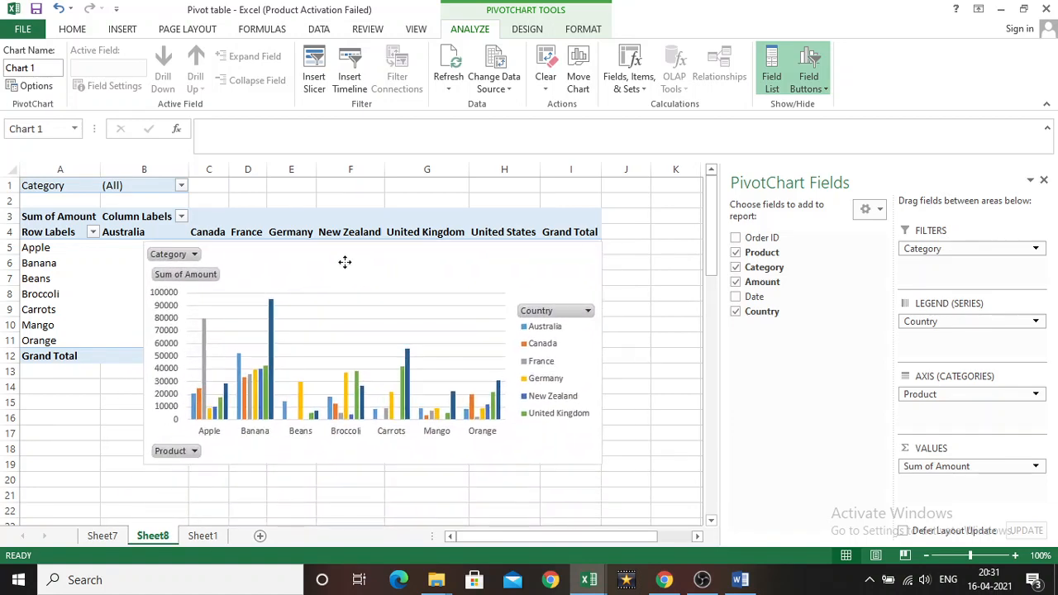
drag(603, 463, 658, 512)
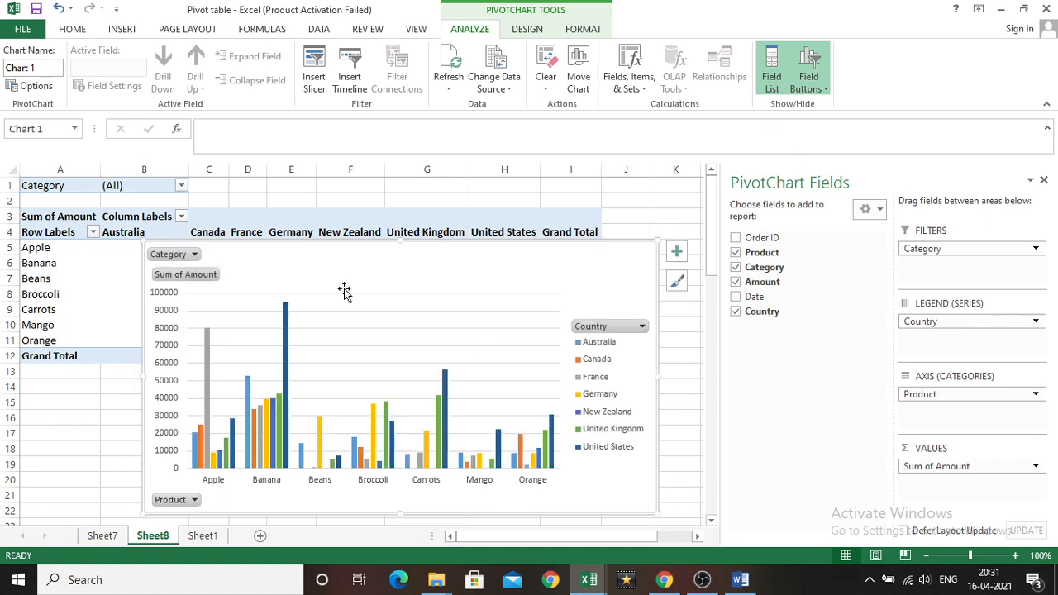
Open the PivotChart's list of chart elements
click(676, 252)
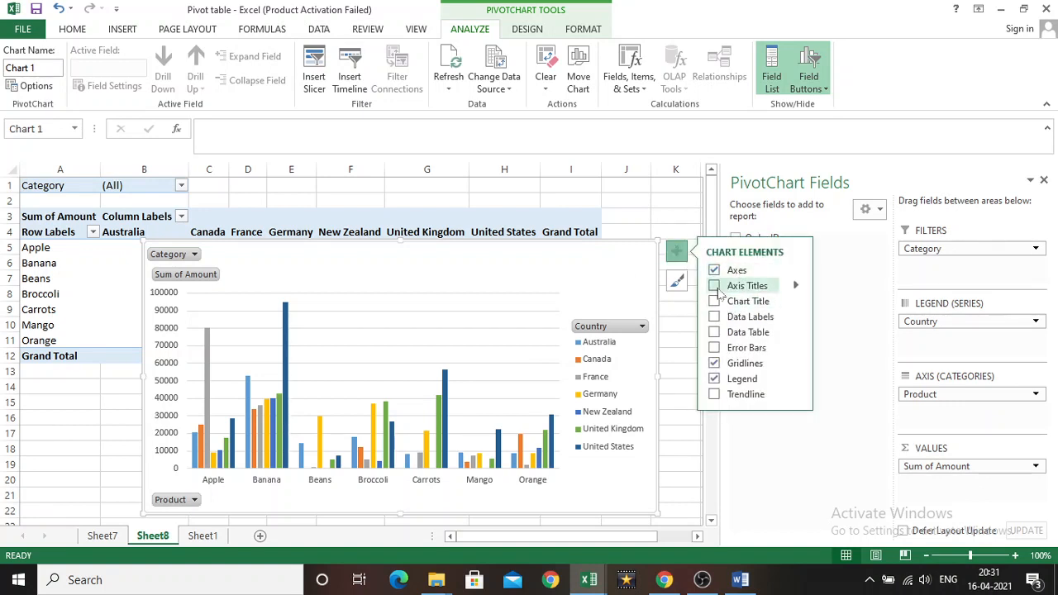